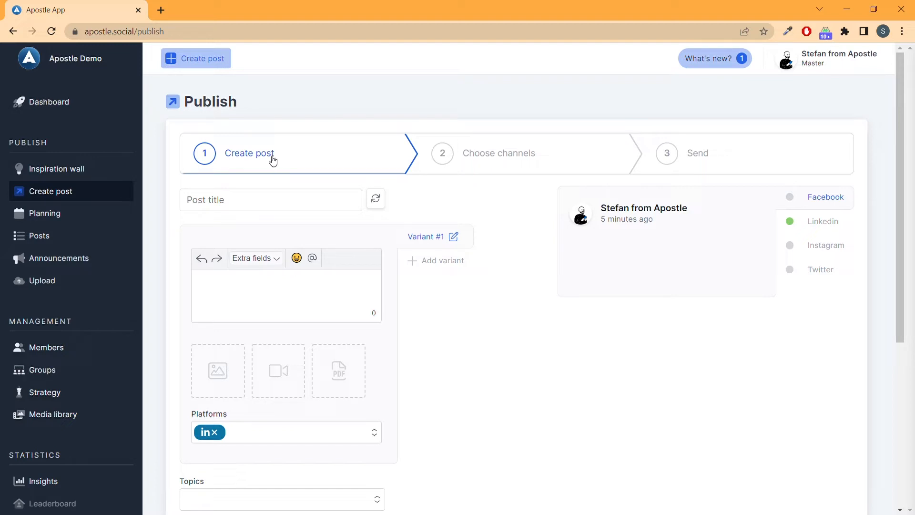
# Step: Title the post "Crossroads" and enter "What a crossroads" as the text of the first variant
pyautogui.click(268, 205)
pyautogui.write('C')
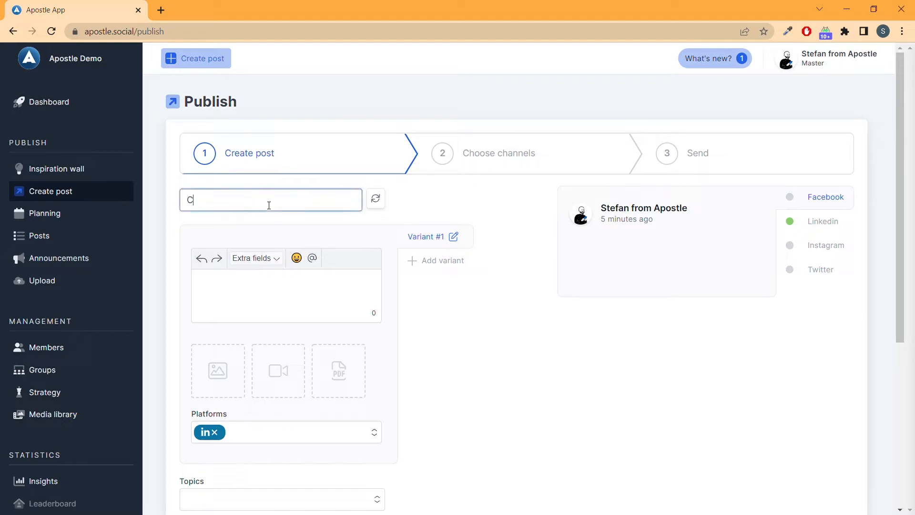
pyautogui.write('rossroads')
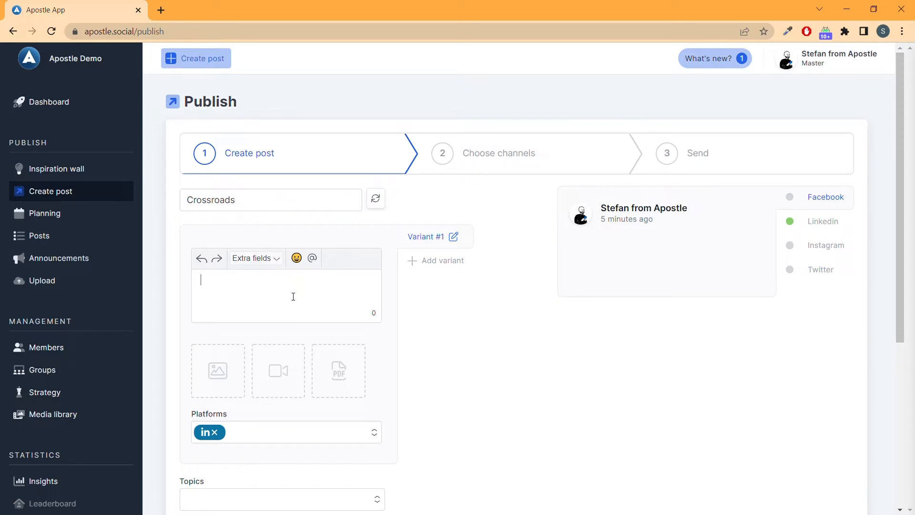
pyautogui.write('What a a crossroads')
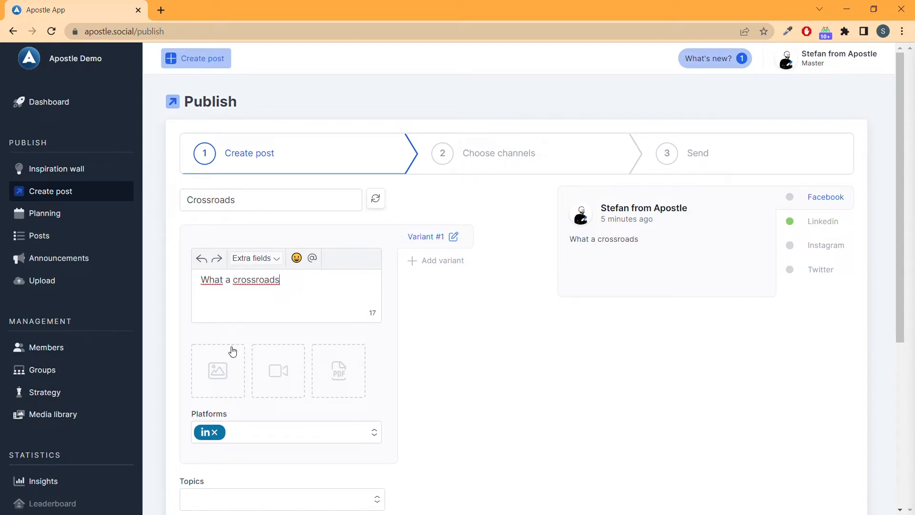
# Step: Add the aerial highway interchange image from the media library to the post
pyautogui.click(219, 383)
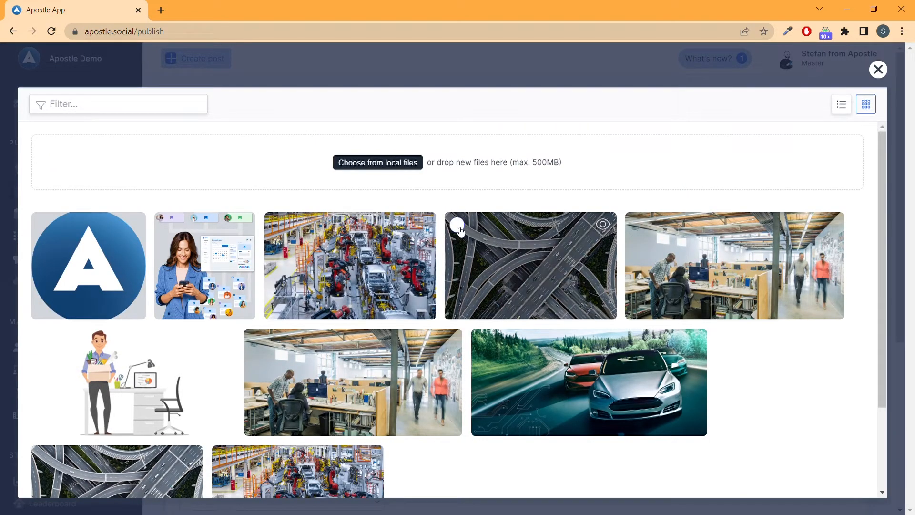
pyautogui.click(457, 224)
pyautogui.click(852, 477)
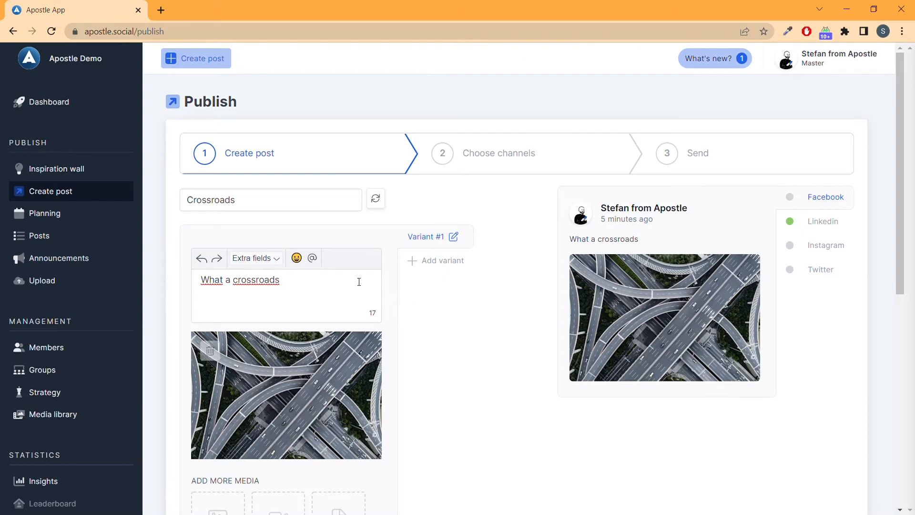
# Step: Look through the options for adding a variant and the platforms available for the current variant
pyautogui.click(433, 262)
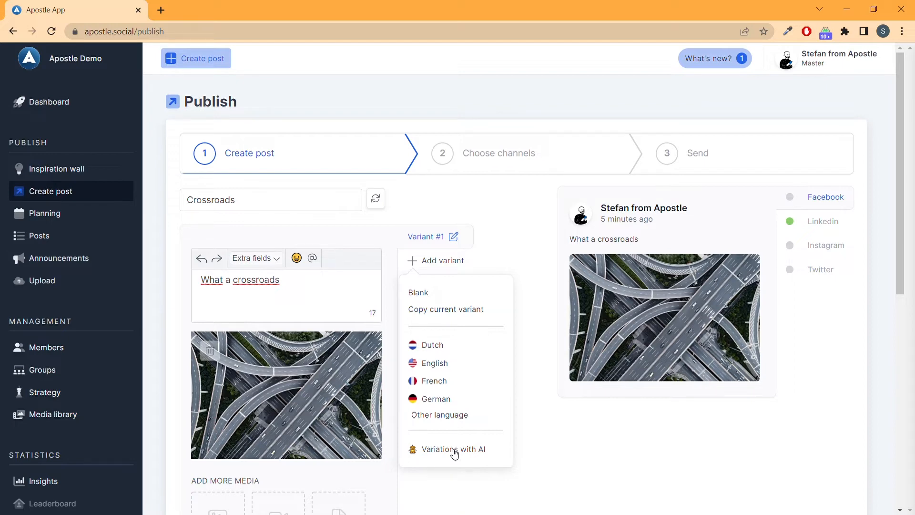
pyautogui.click(420, 444)
pyautogui.scroll(-1, 265, 376)
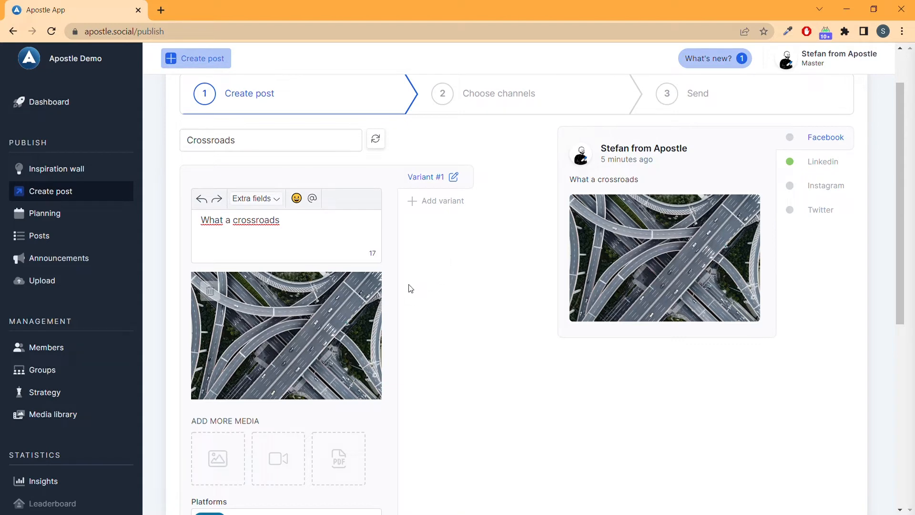
pyautogui.scroll(-1, 409, 292)
pyautogui.scroll(-4, 409, 291)
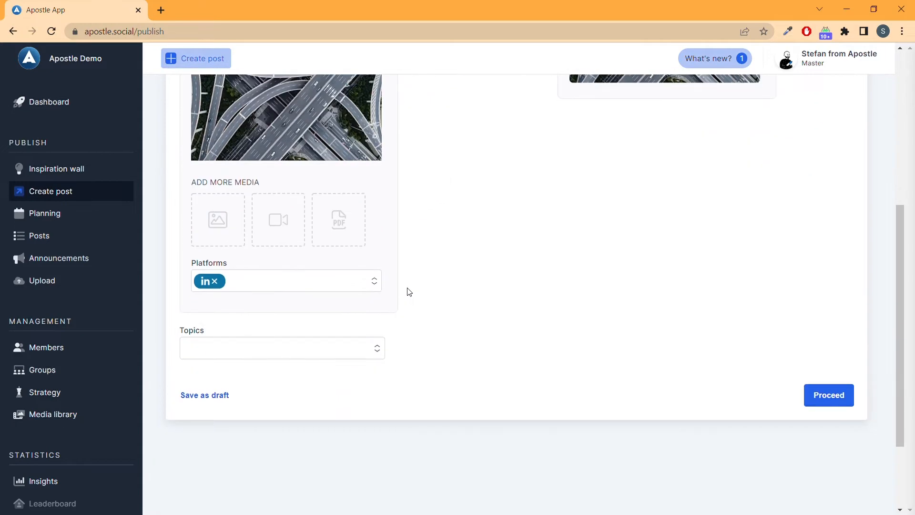
pyautogui.click(258, 282)
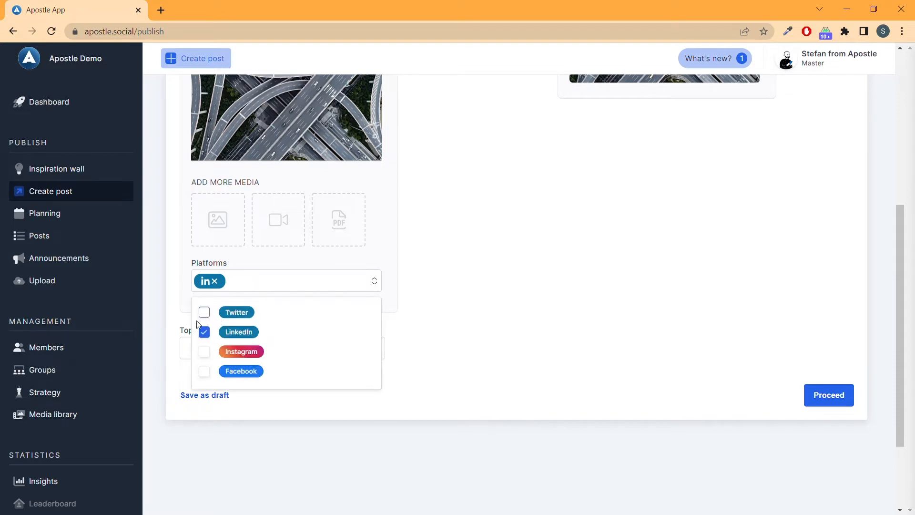
pyautogui.click(451, 233)
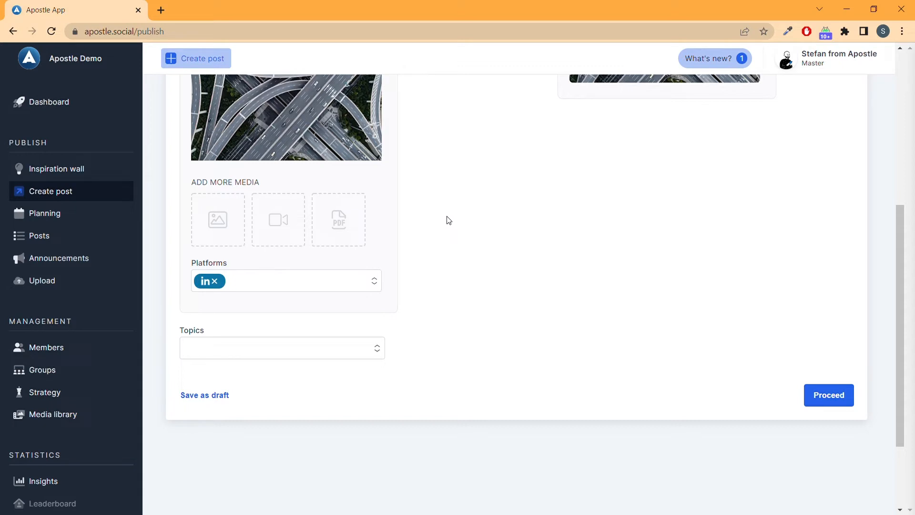
# Step: Assign the Business news topic "New customers/employees" to the post
pyautogui.click(237, 354)
pyautogui.scroll(-2, 238, 359)
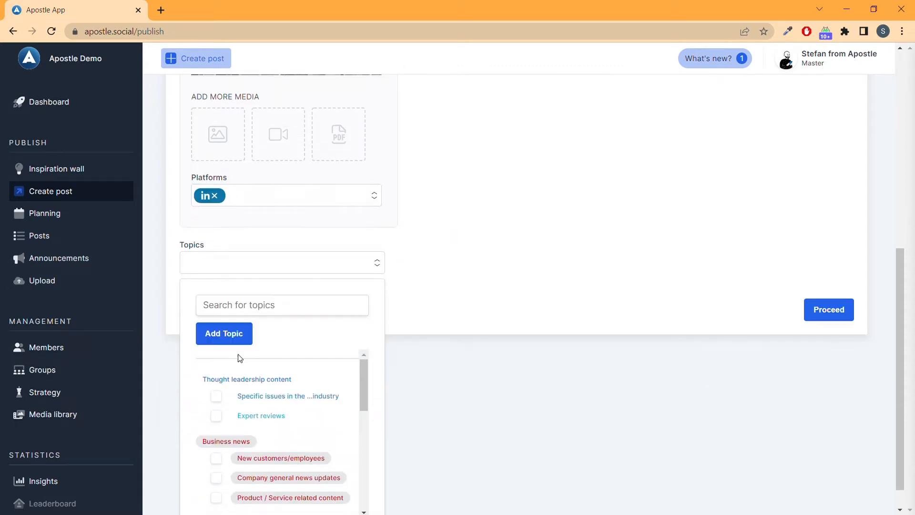
pyautogui.scroll(-1, 255, 369)
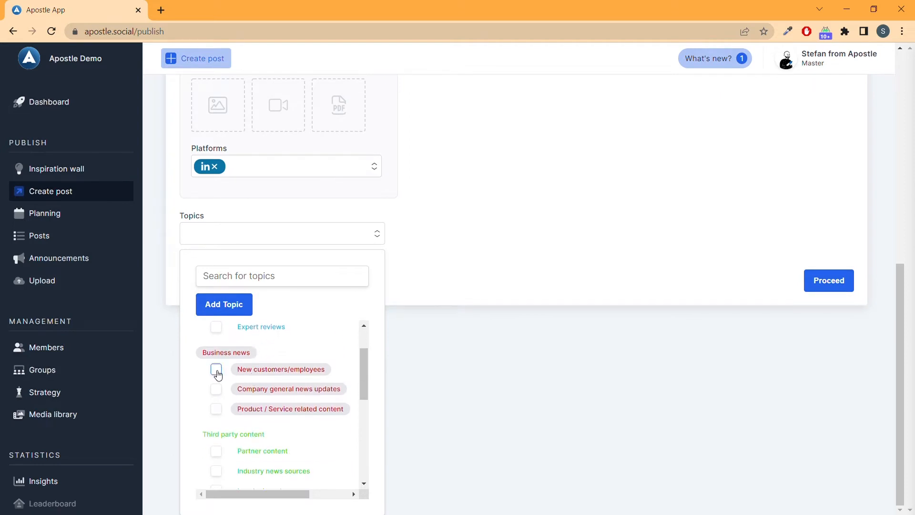
pyautogui.click(217, 370)
pyautogui.click(495, 208)
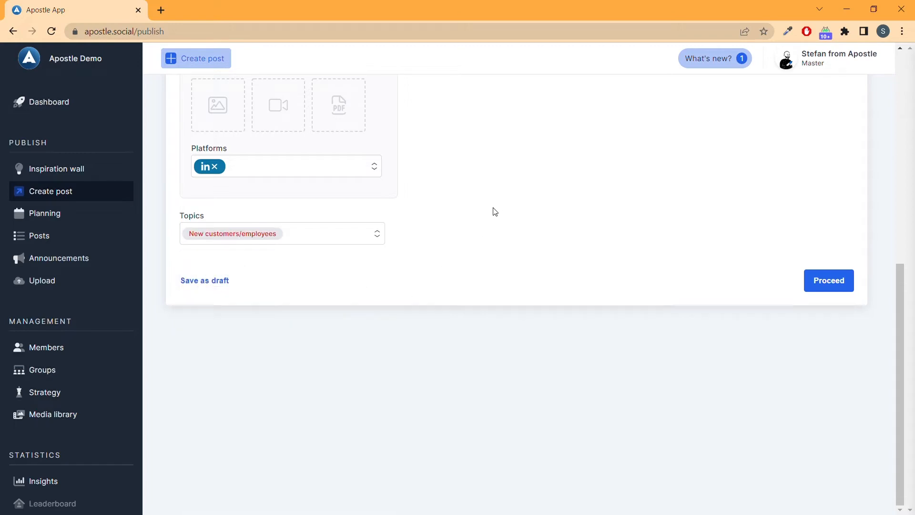
# Step: Check the post preview and proceed to choosing channels
pyautogui.scroll(2, 477, 253)
pyautogui.scroll(6, 478, 254)
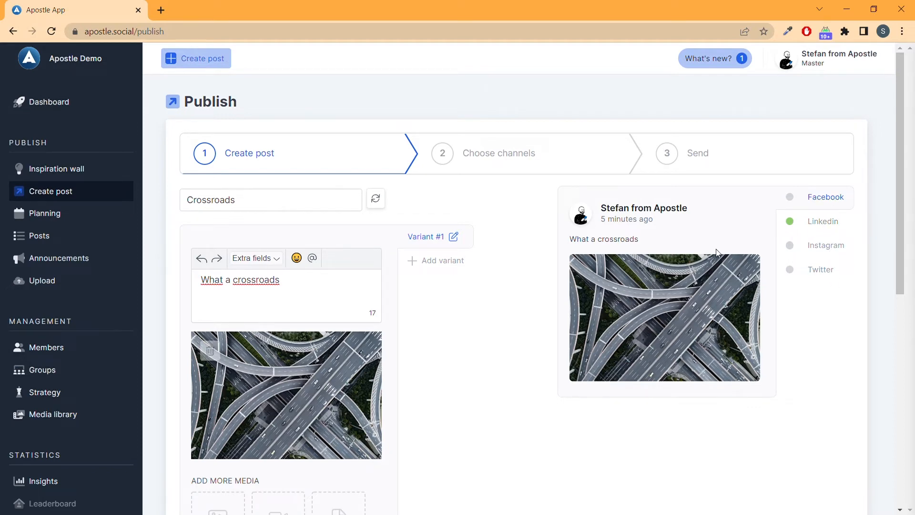
pyautogui.scroll(-6, 716, 252)
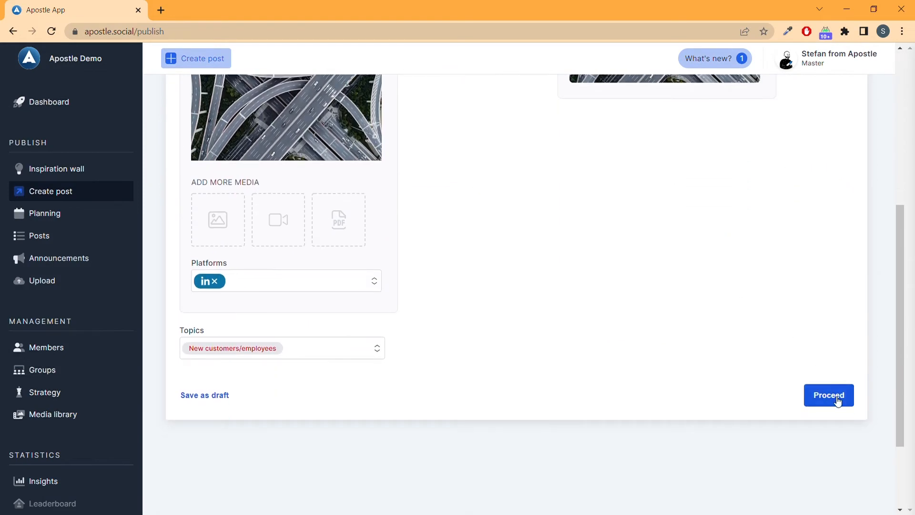
pyautogui.click(837, 402)
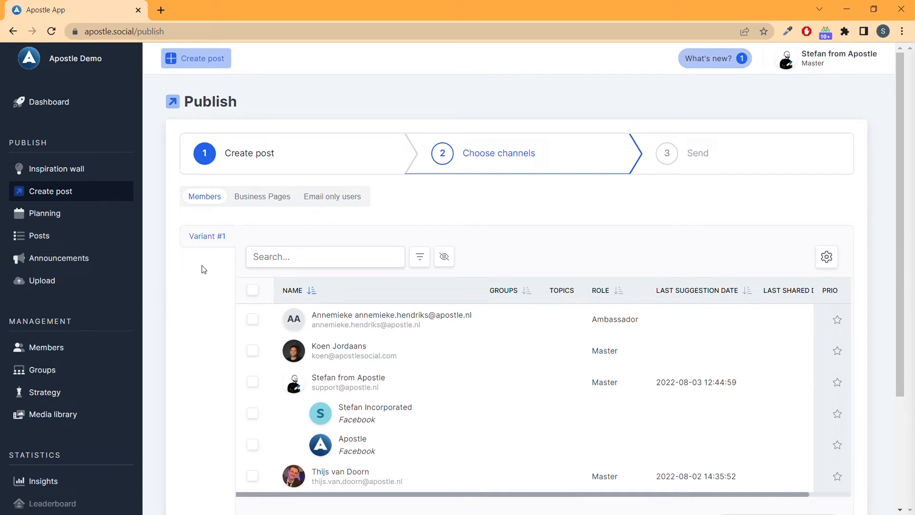
# Step: Select the first two members with the Master role and the Apostle Facebook page as channels, and proceed to the send stage
pyautogui.click(252, 351)
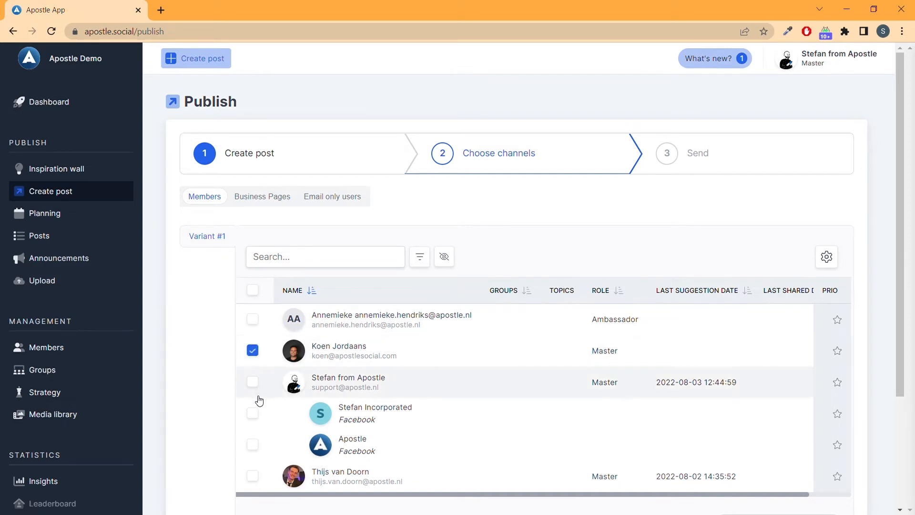
pyautogui.click(253, 381)
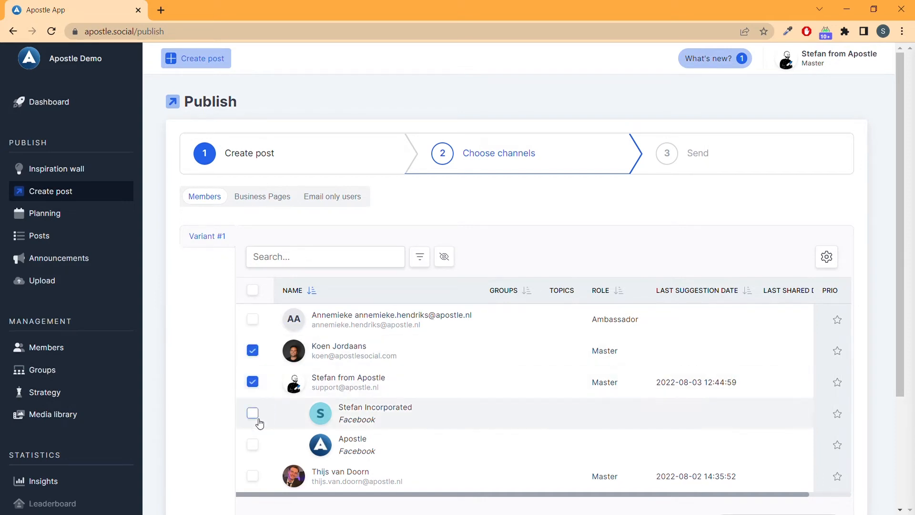
pyautogui.click(252, 445)
pyautogui.scroll(-1, 194, 336)
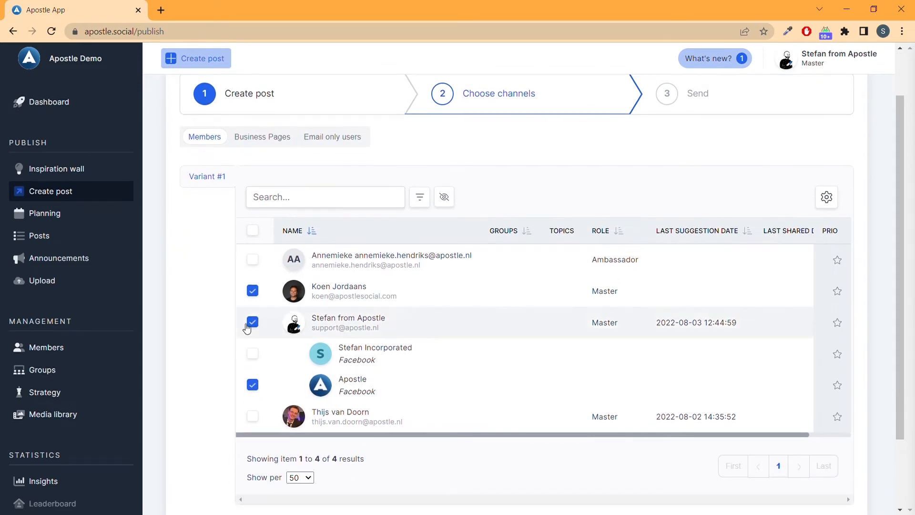
pyautogui.scroll(-1, 763, 441)
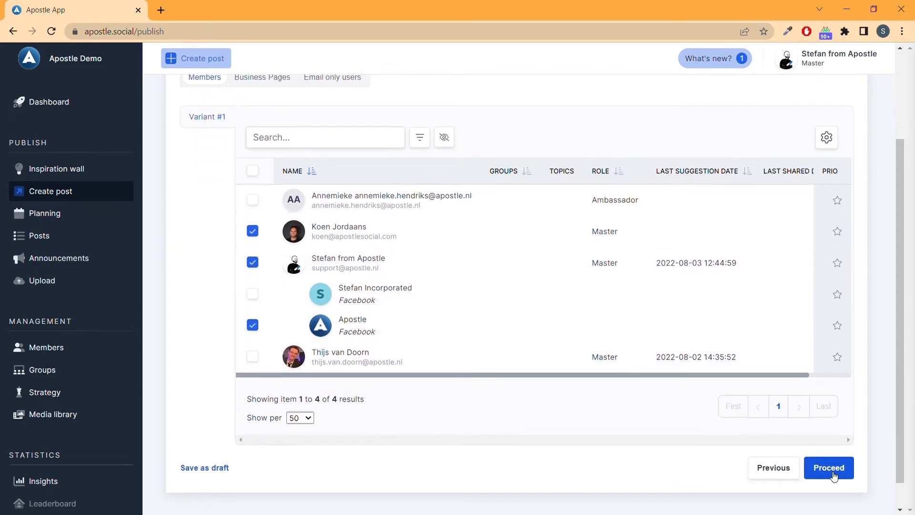
pyautogui.click(830, 468)
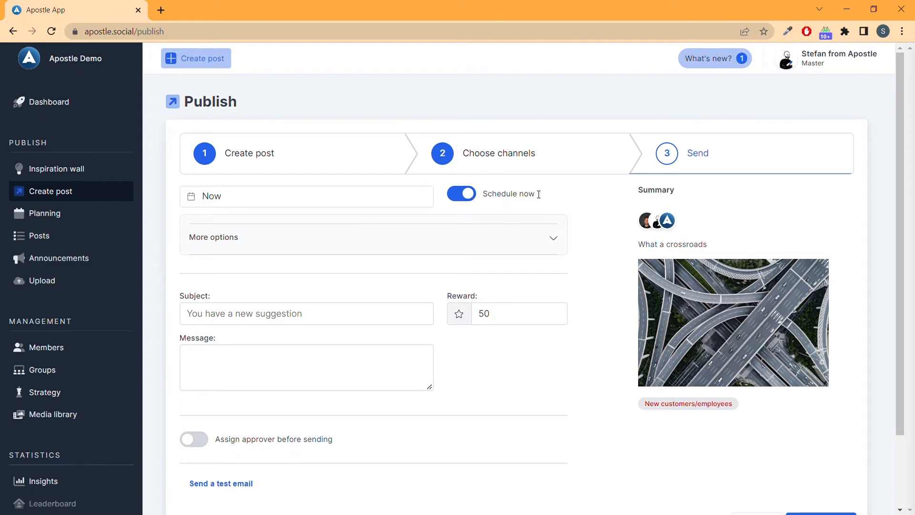
# Step: Turn off immediate scheduling and set the sending period from 08/08/2022 to 08/12/2022
pyautogui.click(472, 197)
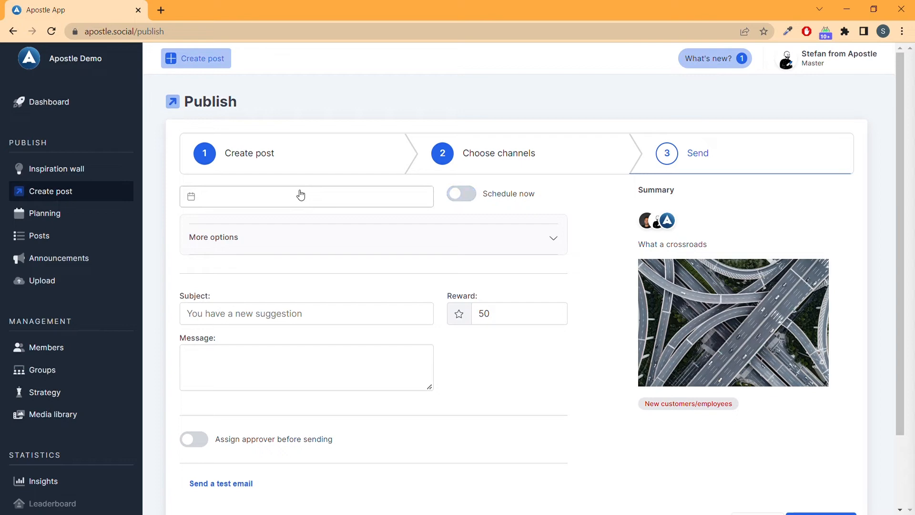
pyautogui.click(241, 204)
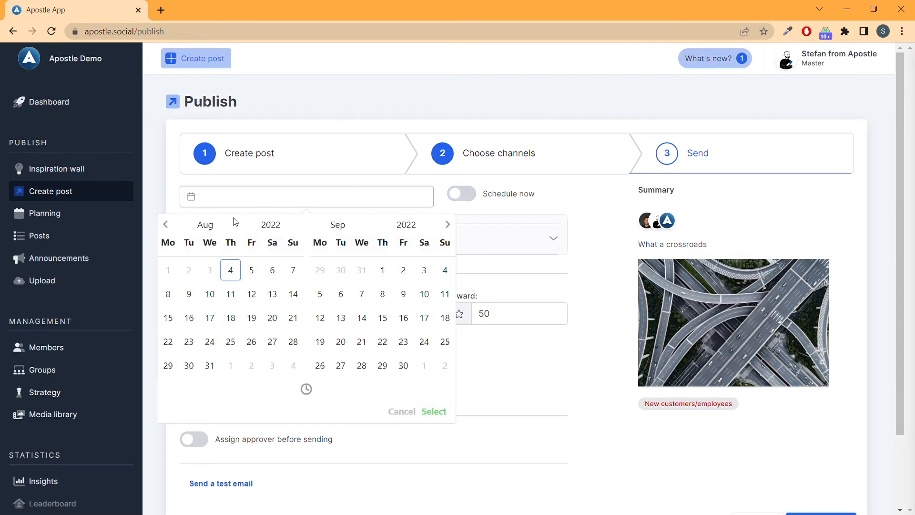
pyautogui.click(170, 295)
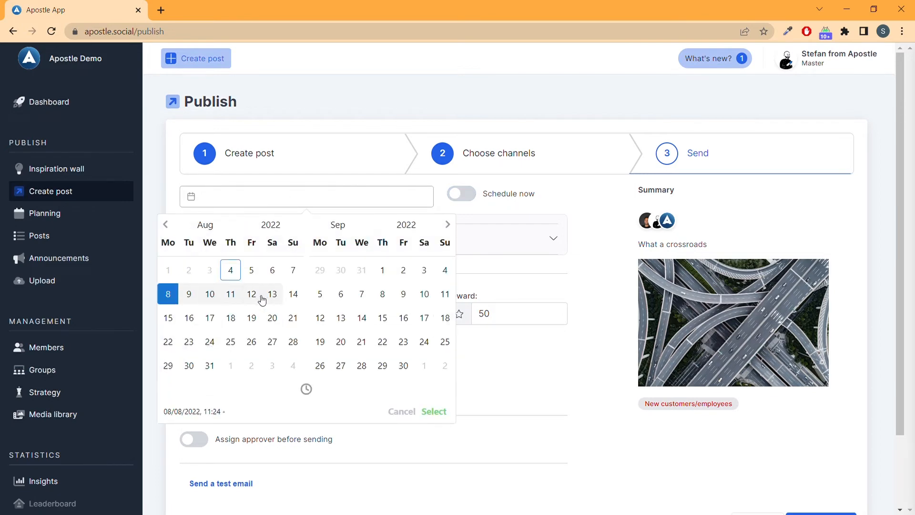
pyautogui.click(253, 295)
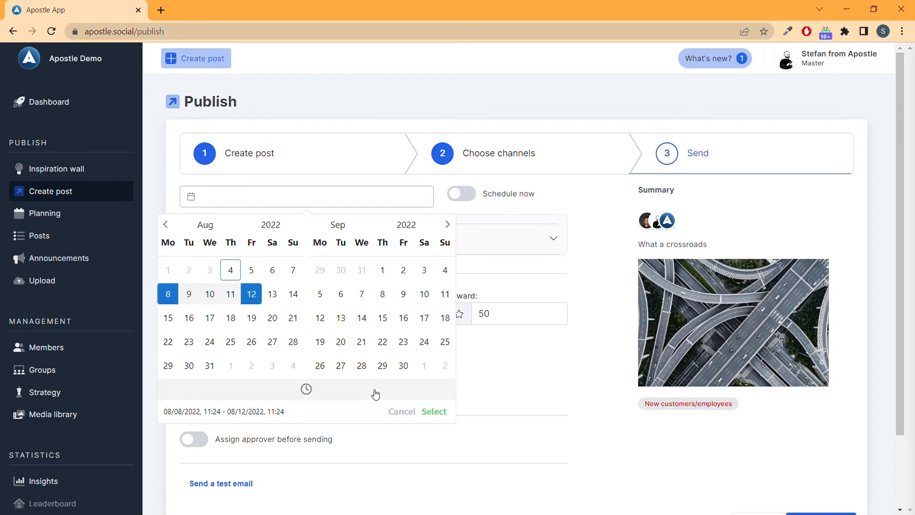
pyautogui.click(433, 411)
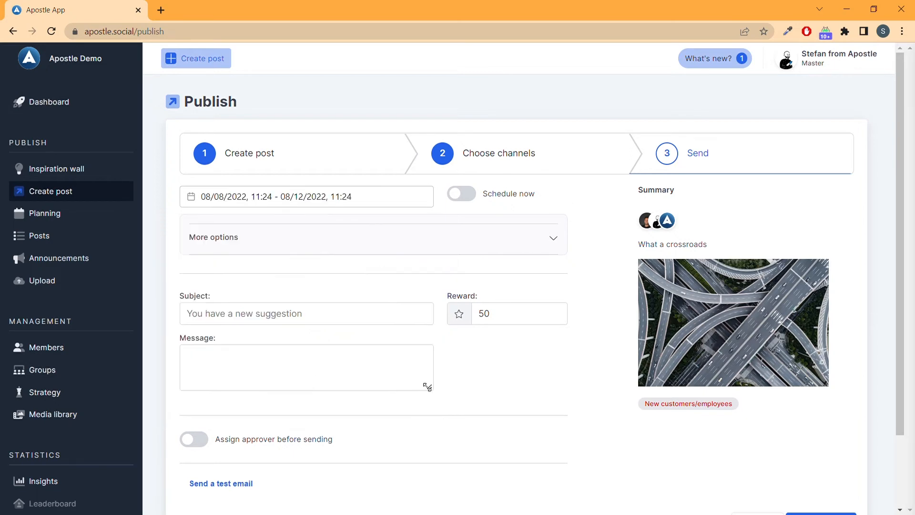
# Step: Expand the additional scheduling options and review them together with the subject, reward and message fields
pyautogui.click(333, 245)
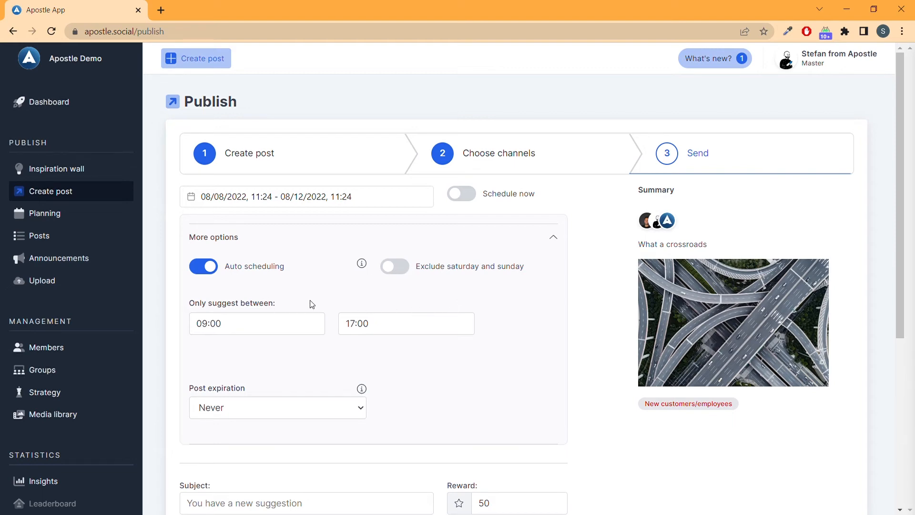
pyautogui.scroll(-5, 387, 281)
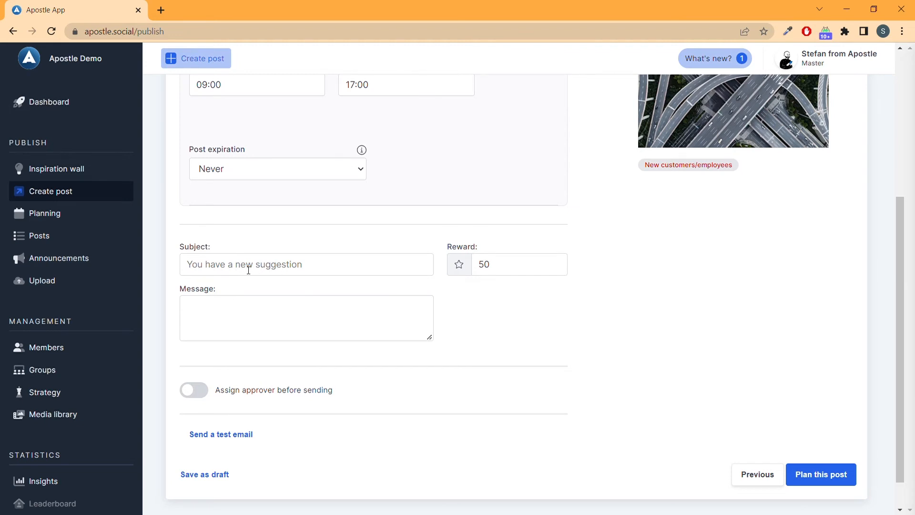
pyautogui.click(258, 317)
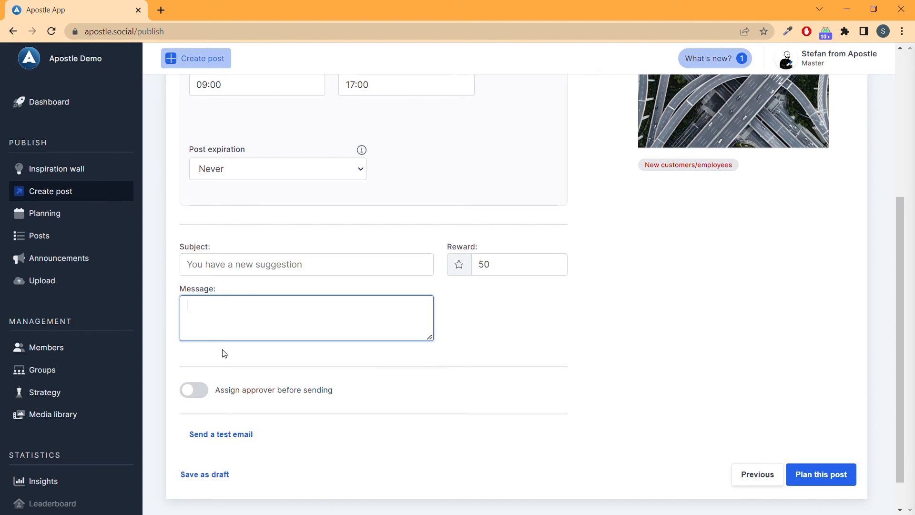
# Step: Enable assigning an approver before sending and look through the available approvers without choosing one
pyautogui.click(201, 393)
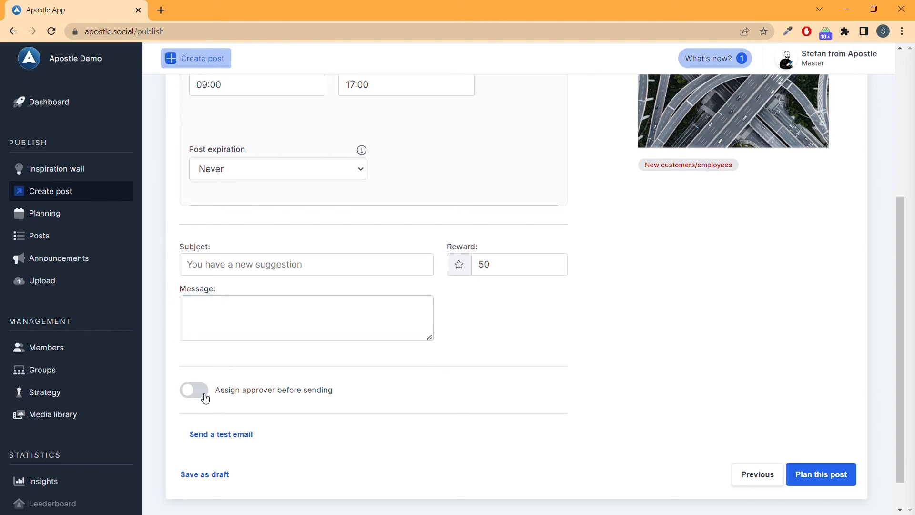
pyautogui.click(459, 401)
pyautogui.scroll(-1, 459, 400)
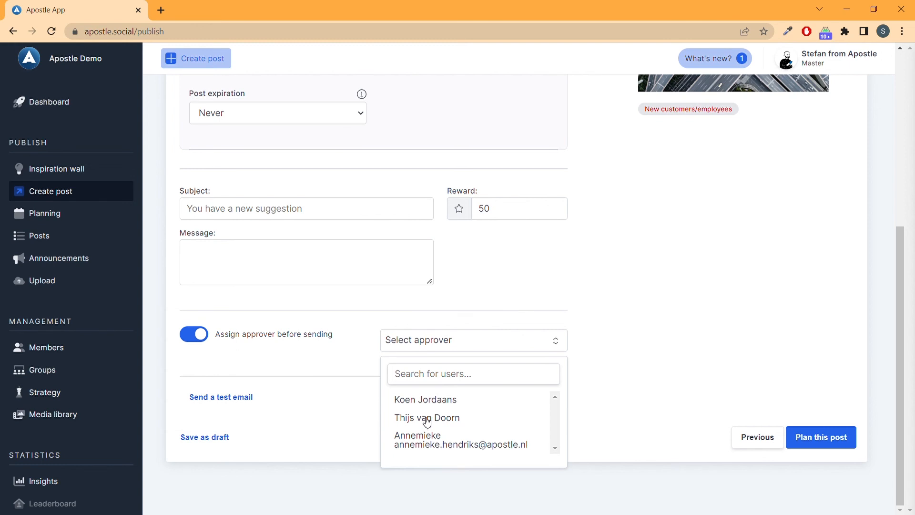
pyautogui.click(323, 372)
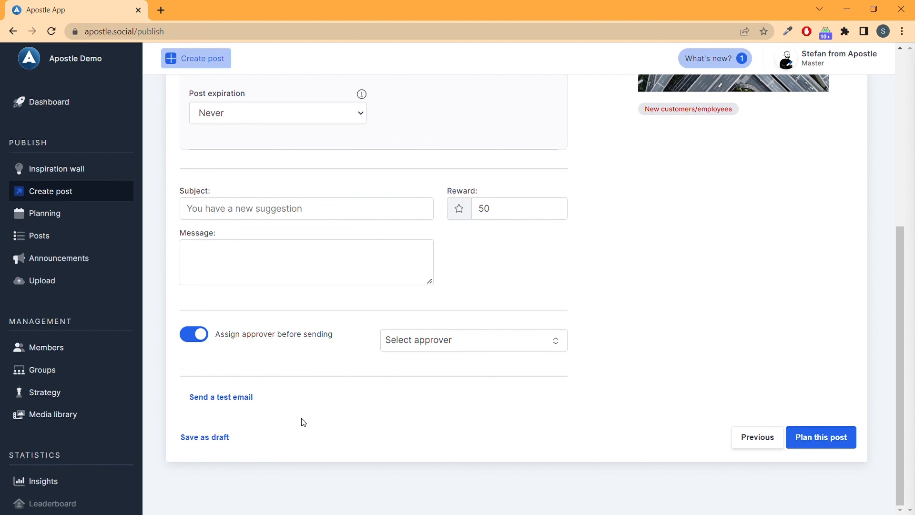
# Step: Review the schedule settings and post summary before planning the post
pyautogui.scroll(6, 324, 415)
pyautogui.scroll(-1, 653, 233)
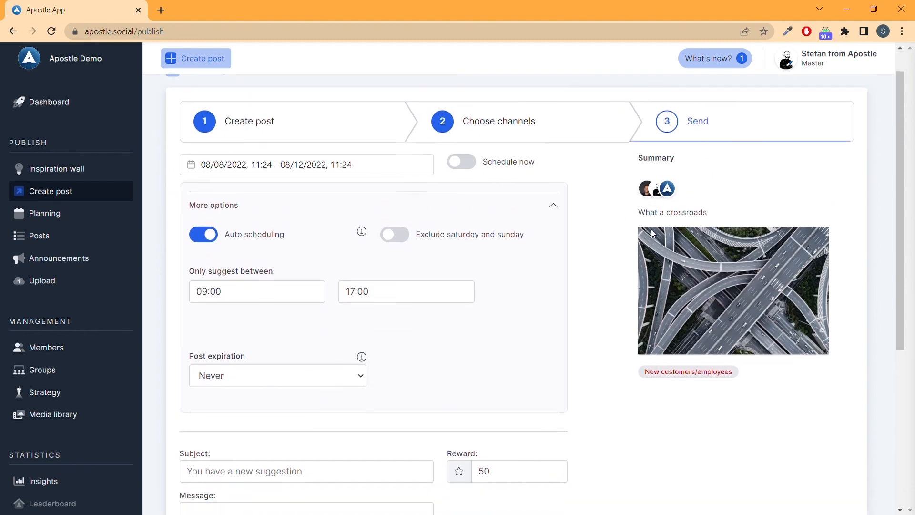
pyautogui.scroll(-5, 658, 267)
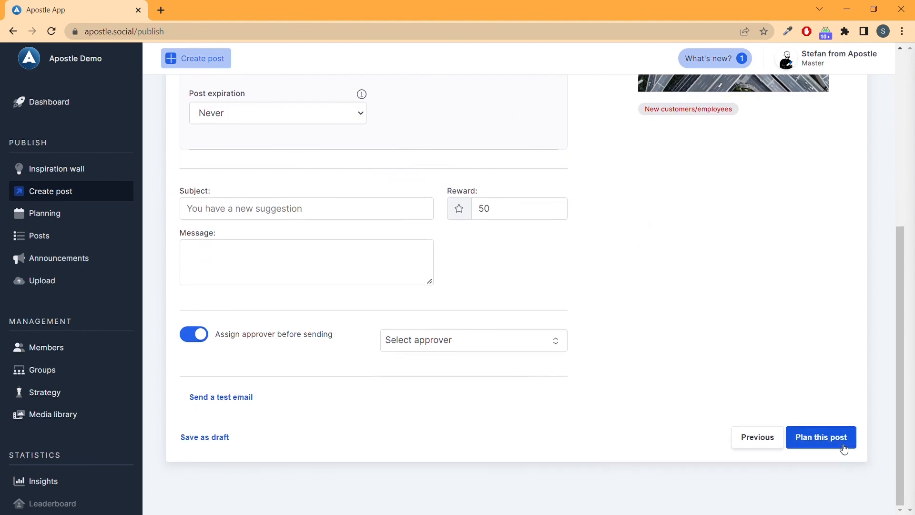